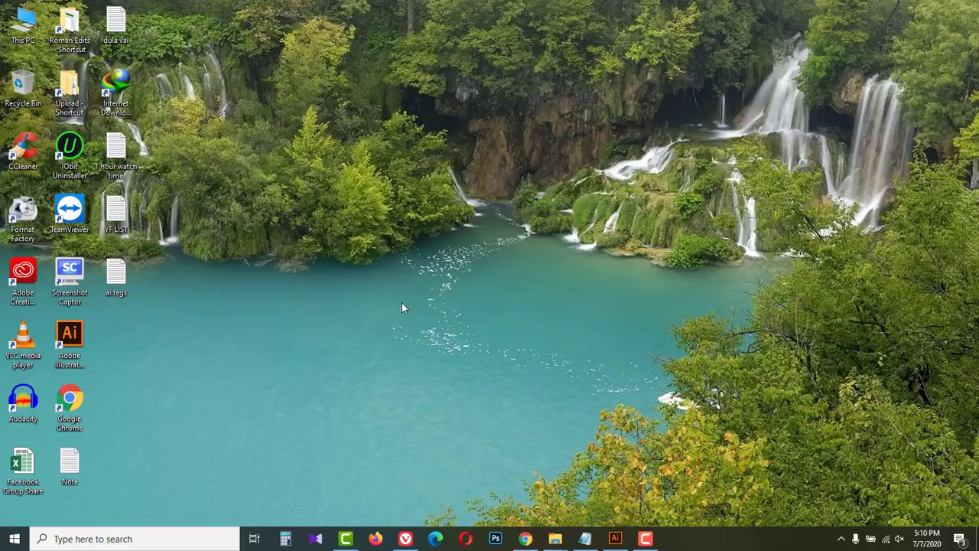
Switch to the blank Illustrator document and draw a rectangle about 113 × 65 mm on the artboard
left_click(615, 538)
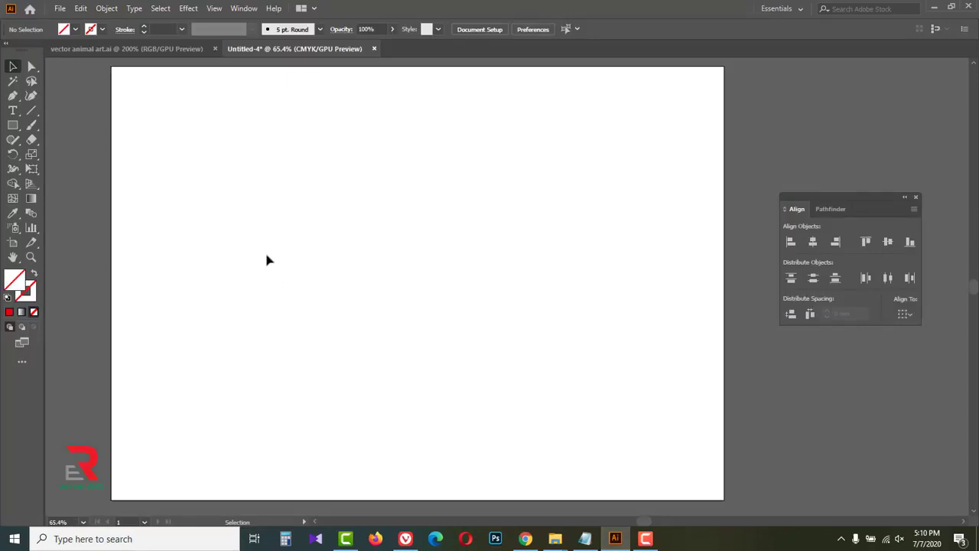
left_click(32, 168)
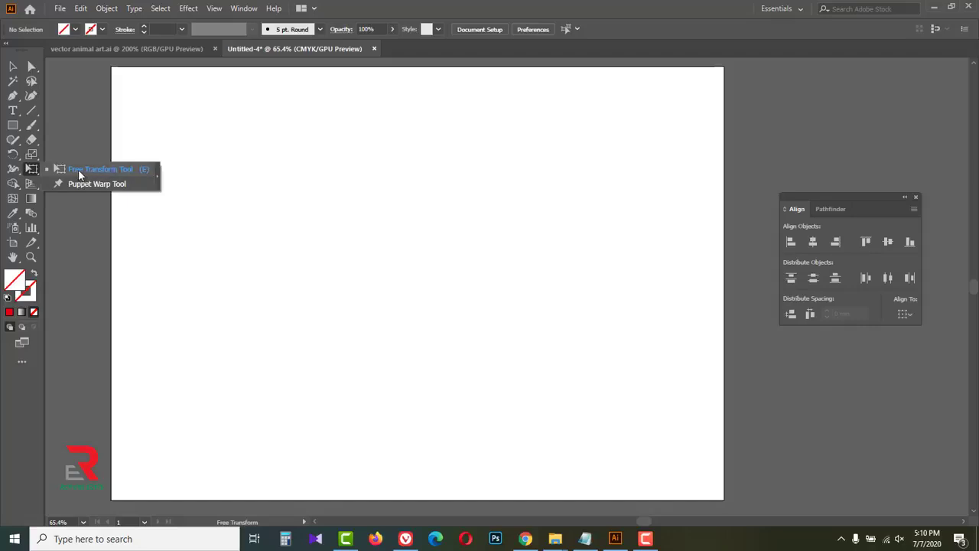
left_click(123, 169)
left_click(12, 124)
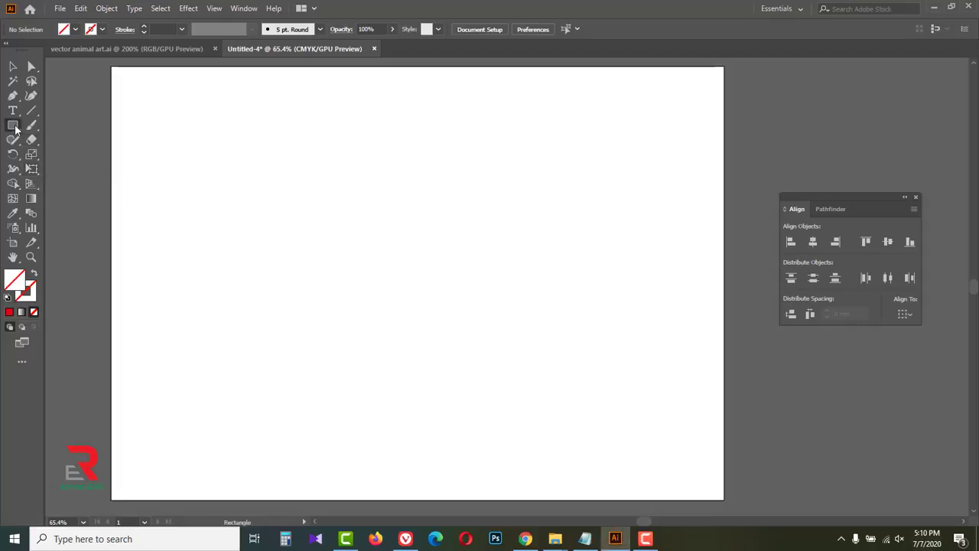
left_click(74, 125)
left_click_drag(237, 185, 470, 320)
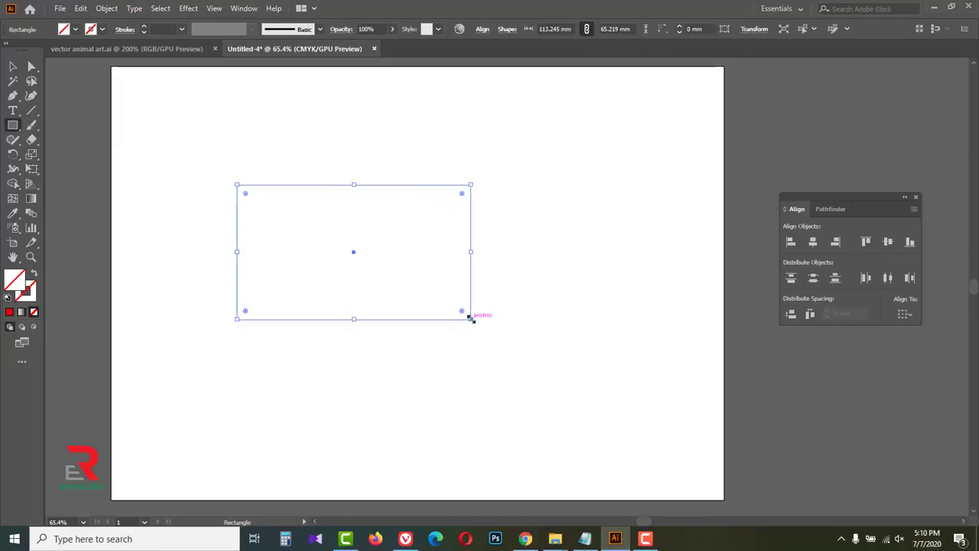
Fill the selected rectangle with the red swatch
left_click(75, 29)
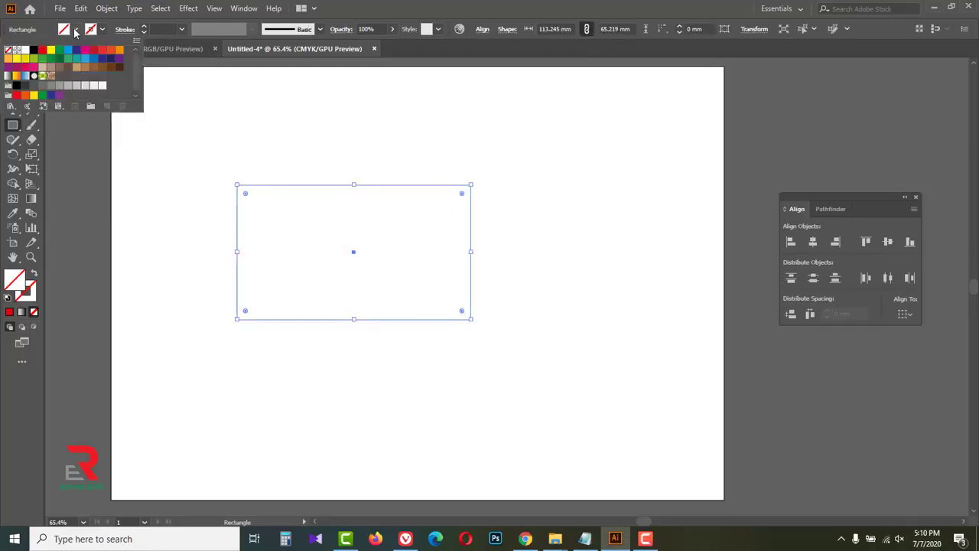
left_click(42, 52)
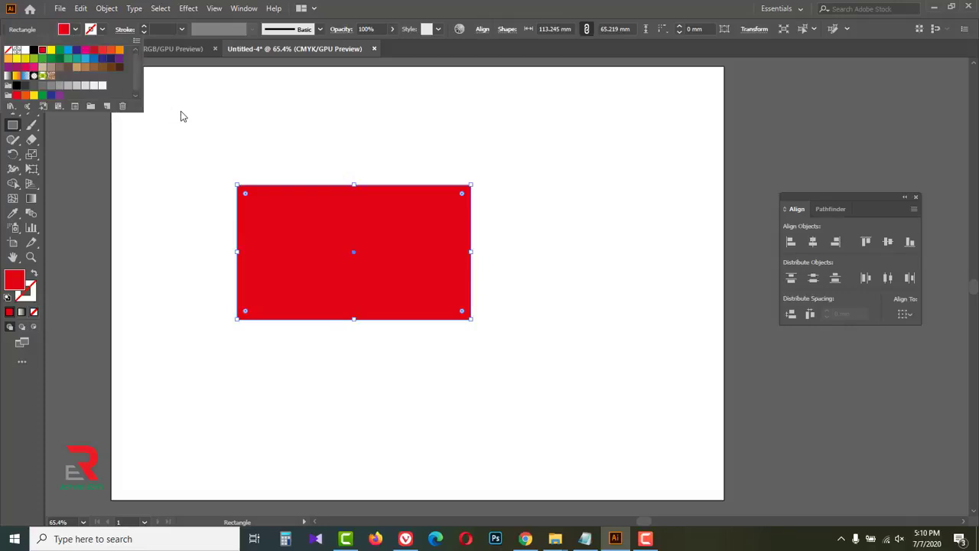
left_click(413, 11)
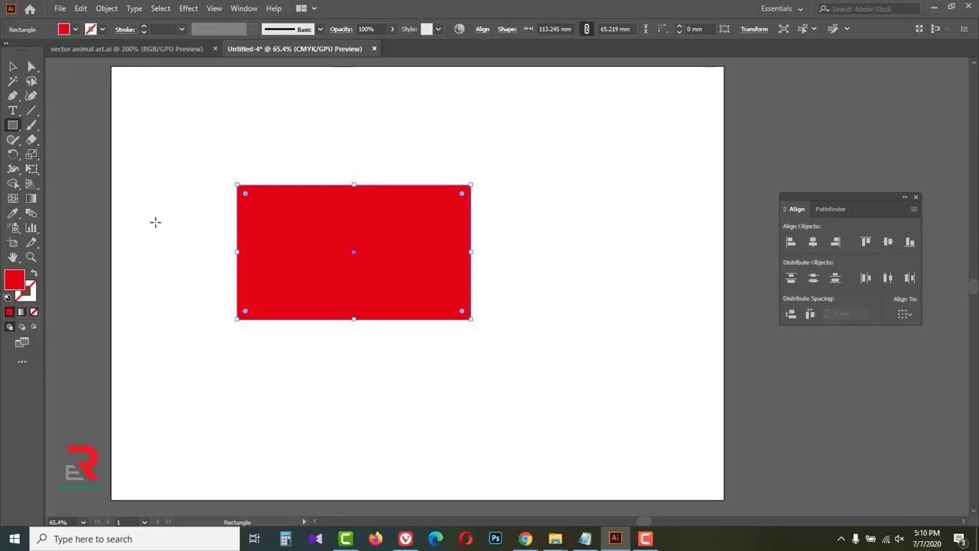
Resize the red rectangle from its side handles with the Free Transform tool to about 132 × 75 mm
left_click(32, 168)
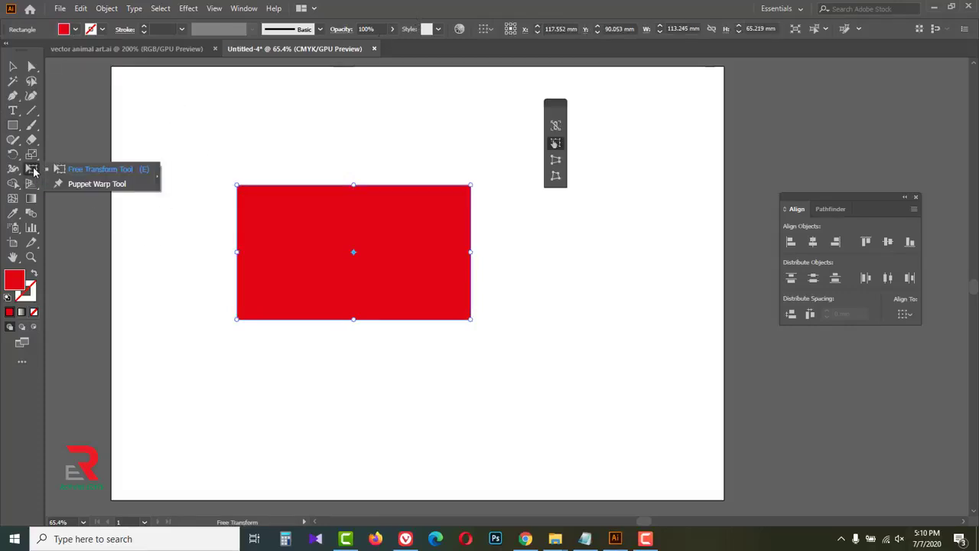
left_click(133, 176)
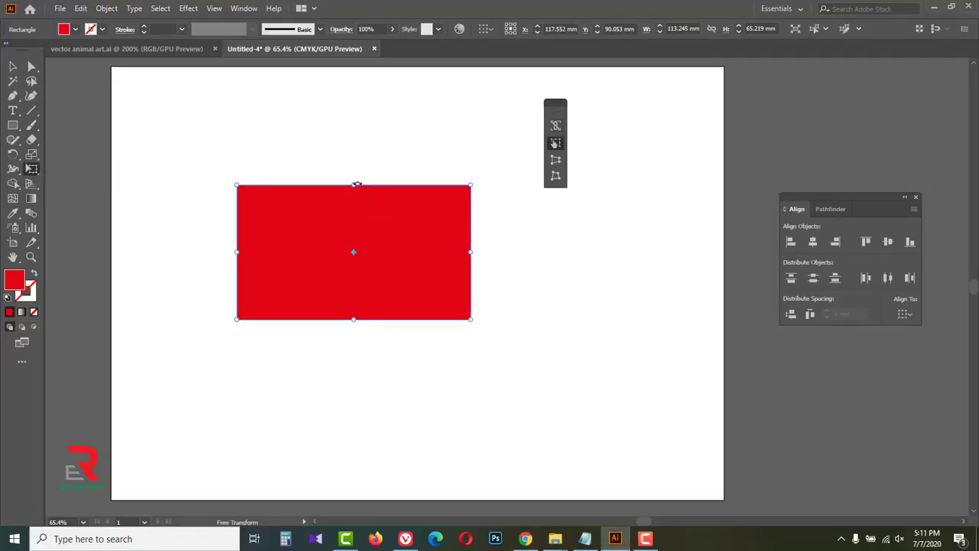
left_click_drag(354, 185, 359, 222)
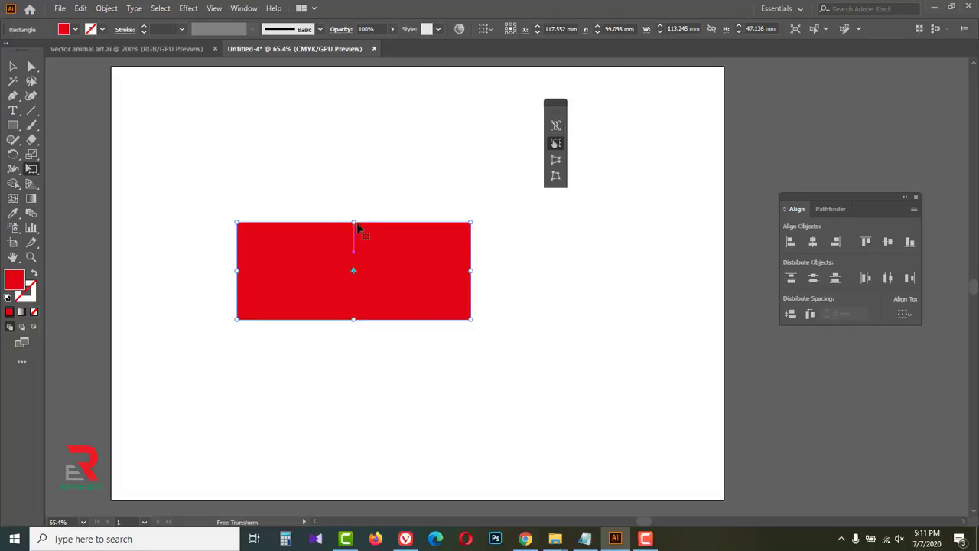
mouse_move(472, 242)
left_mouse_down()
mouse_move(518, 245)
mouse_move(464, 244)
left_mouse_up()
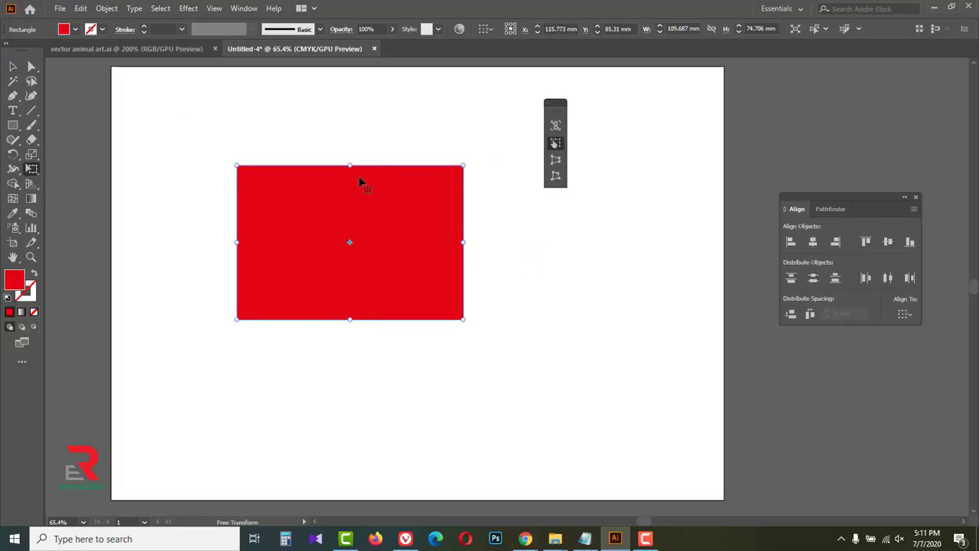
left_click_drag(237, 242, 192, 242)
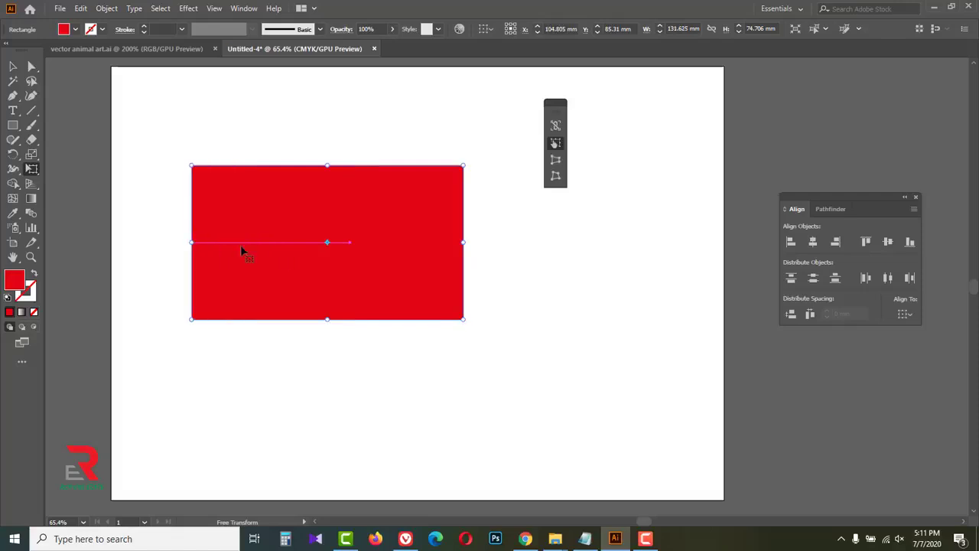
Try tapering the rectangle toward its right side with Perspective Distort and undo the distortion
left_click(555, 163)
left_click_drag(464, 170, 464, 219)
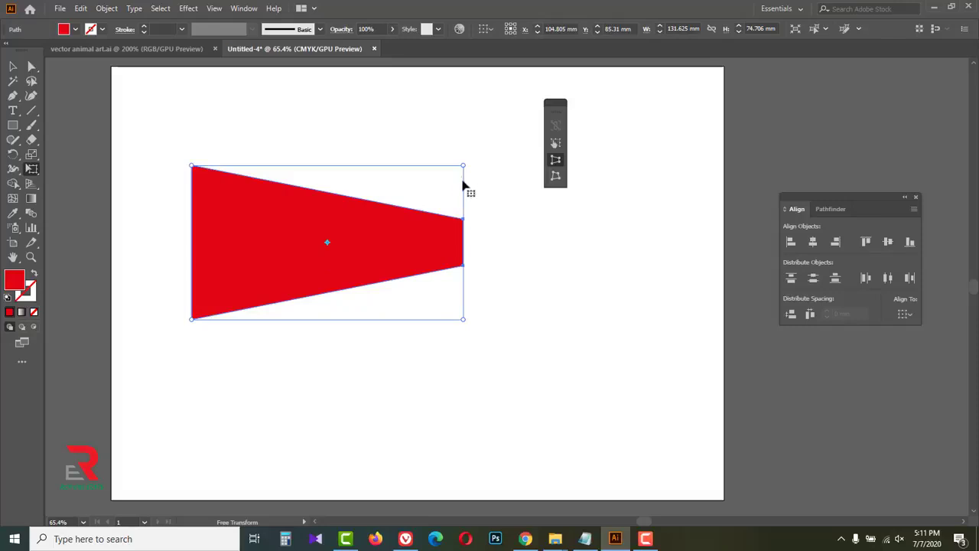
left_click_drag(463, 165, 464, 229)
key("ctrl+z")
key("ctrl+z")
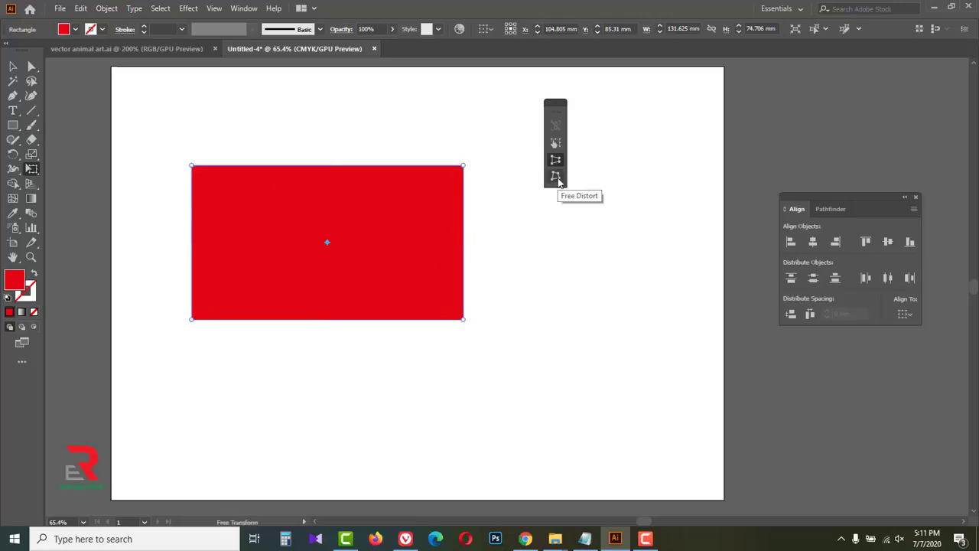
Pull the rectangle's upper-right corner inward with Free Distort, and delete the distorted shape
left_click(556, 178)
left_click_drag(463, 166, 334, 209)
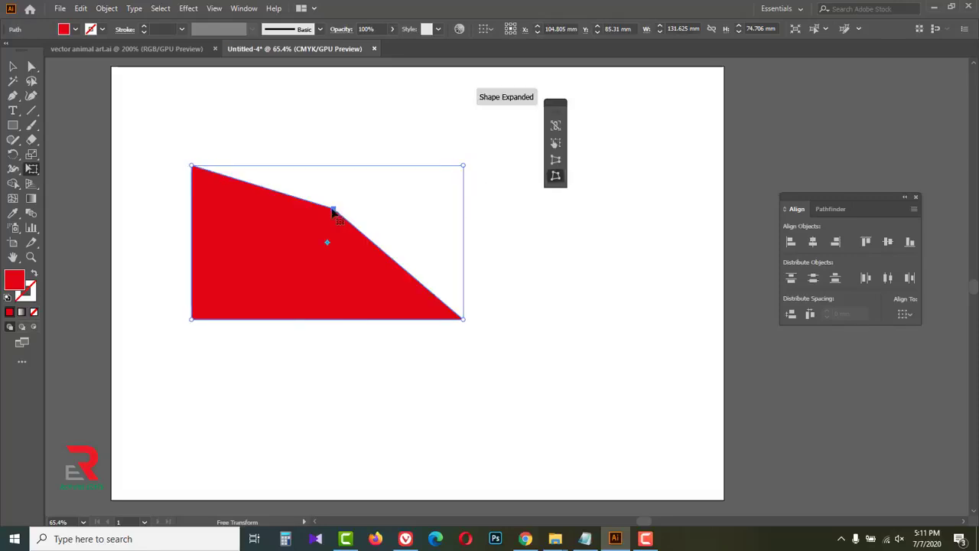
key("Delete")
Draw a red ellipse about 96 × 81 mm on the artboard
left_click(13, 127)
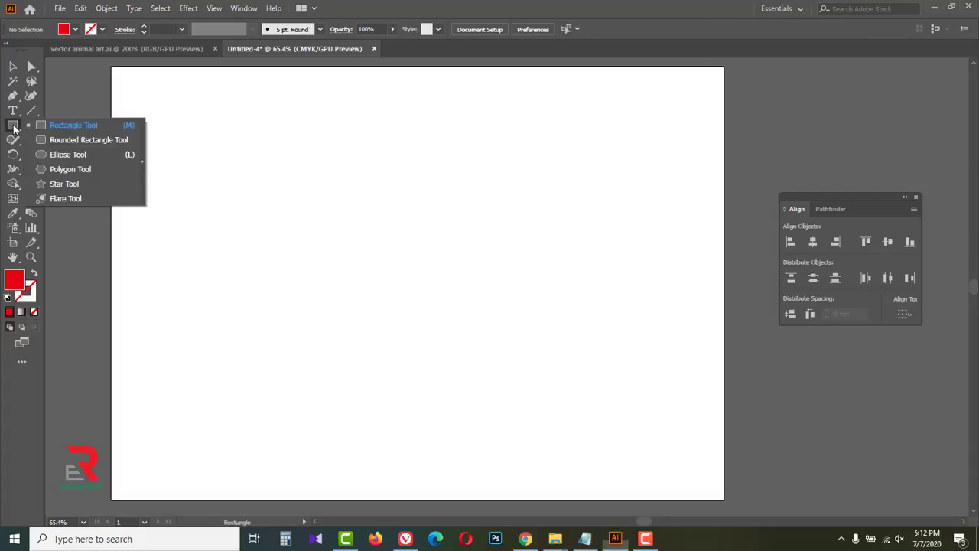
left_click(73, 152)
left_click_drag(233, 235, 432, 402)
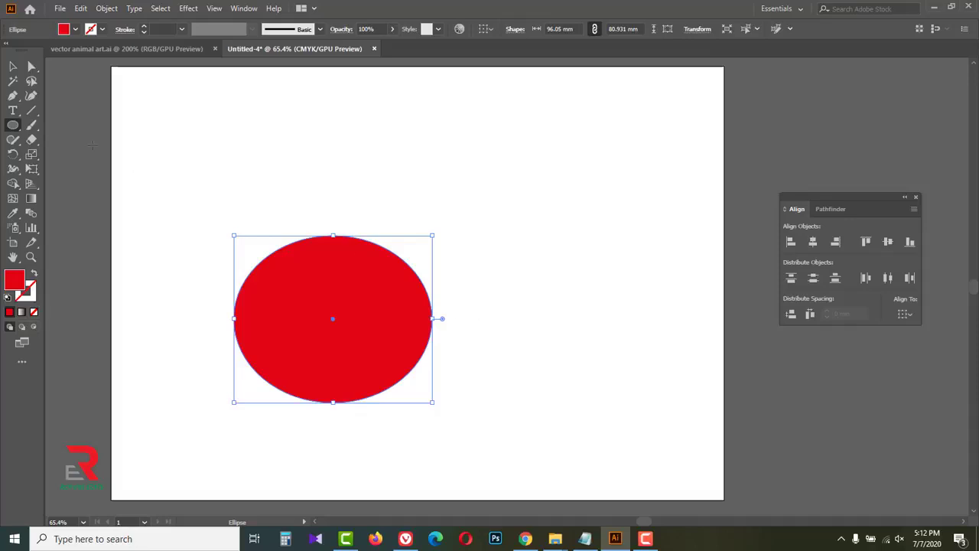
Flatten the ellipse to about 38 mm high with Perspective Distort, and skew it from its upper-left corner with Free Distort
left_click(31, 155)
left_click(31, 169)
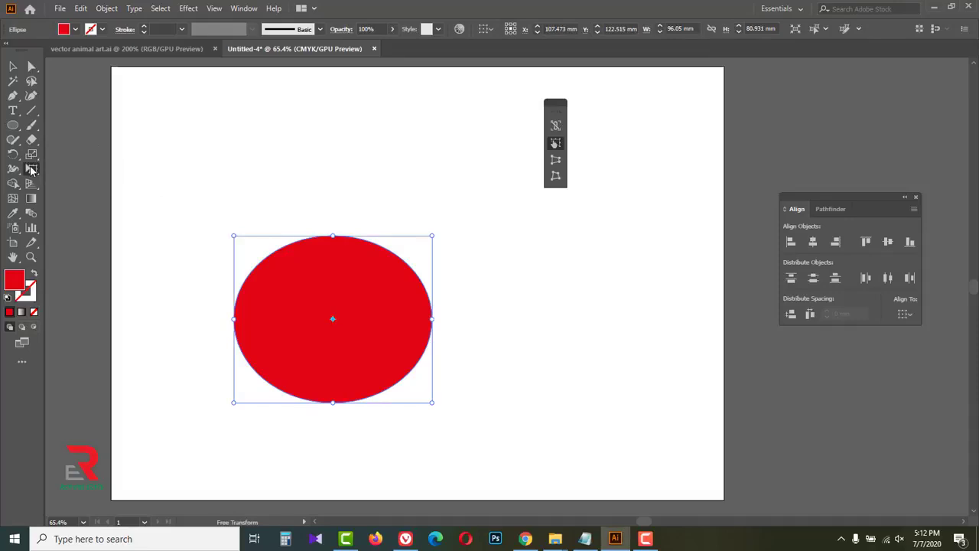
left_click_drag(433, 236, 408, 309)
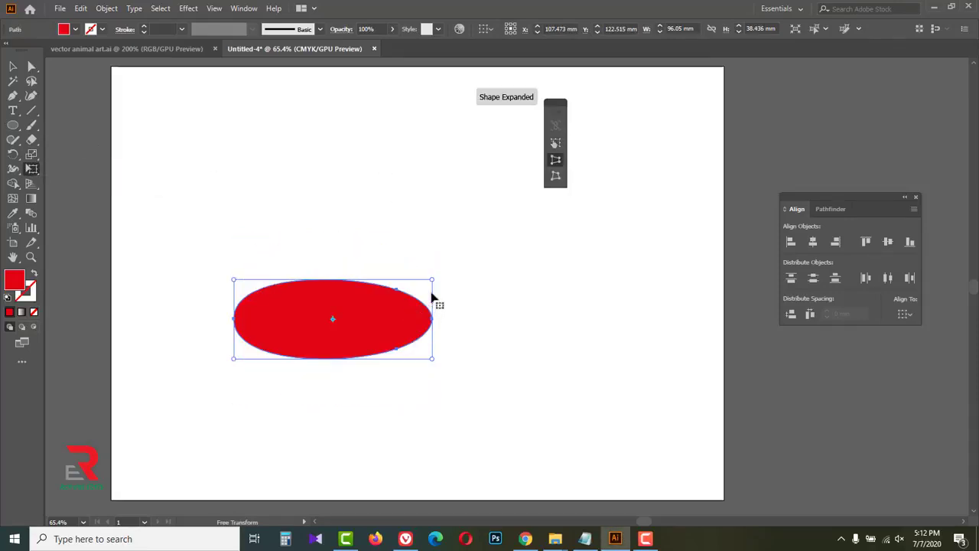
left_click(555, 177)
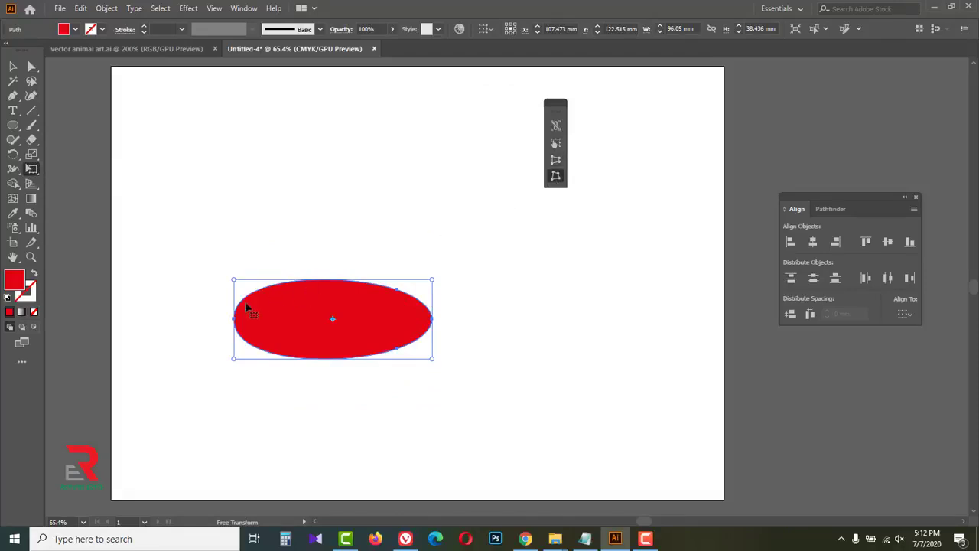
left_click_drag(234, 280, 245, 348)
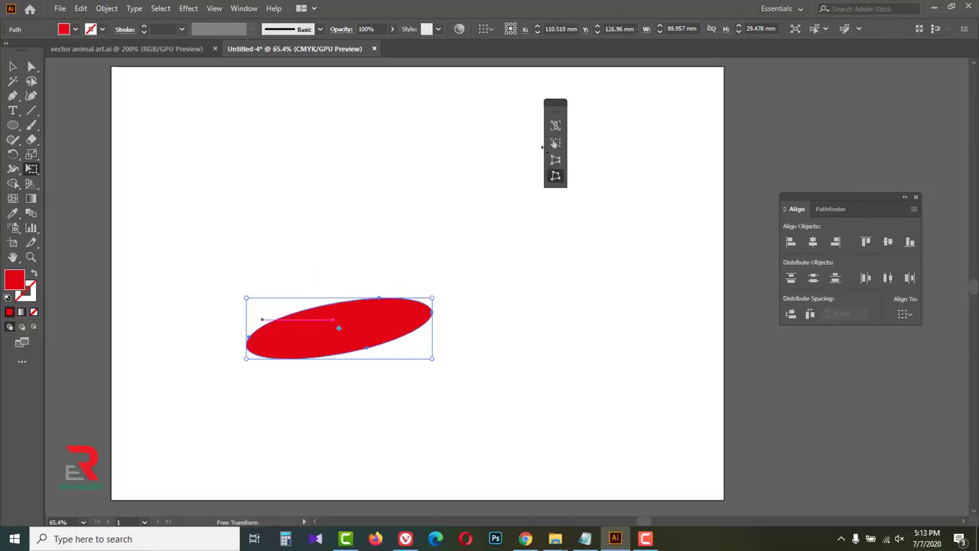
Flatten and slightly rotate the ellipse with Free Transform, and delete it from the artboard
left_click(555, 127)
left_click_drag(379, 298, 433, 365)
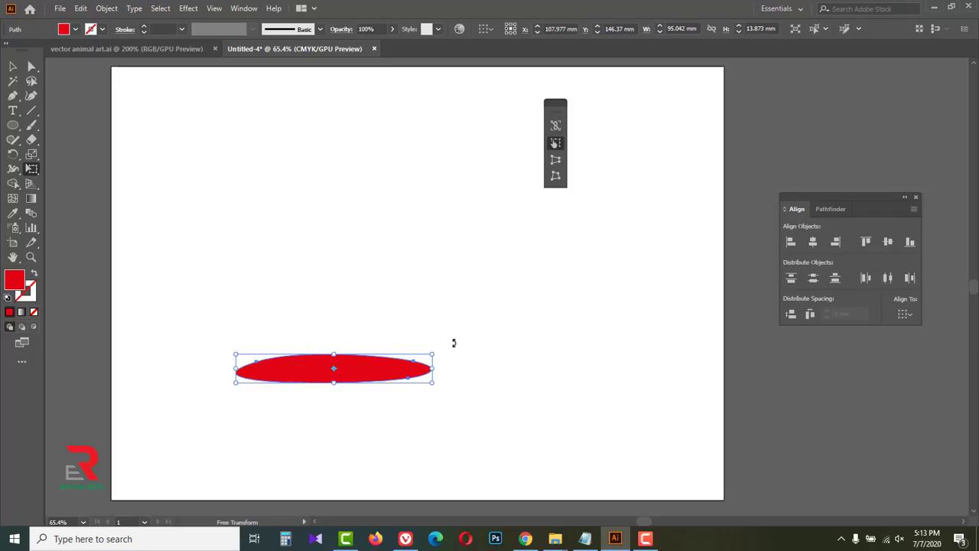
left_click_drag(452, 333, 451, 398)
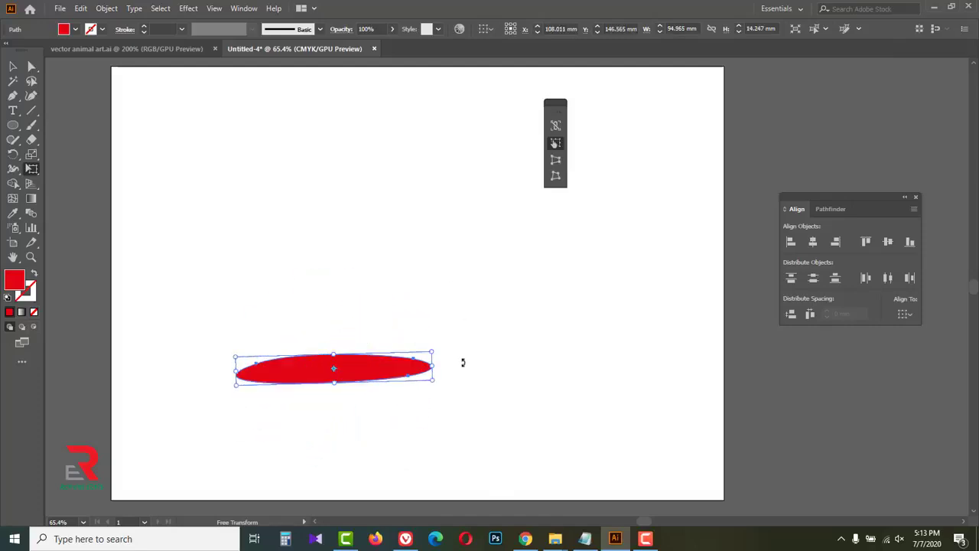
key("Delete")
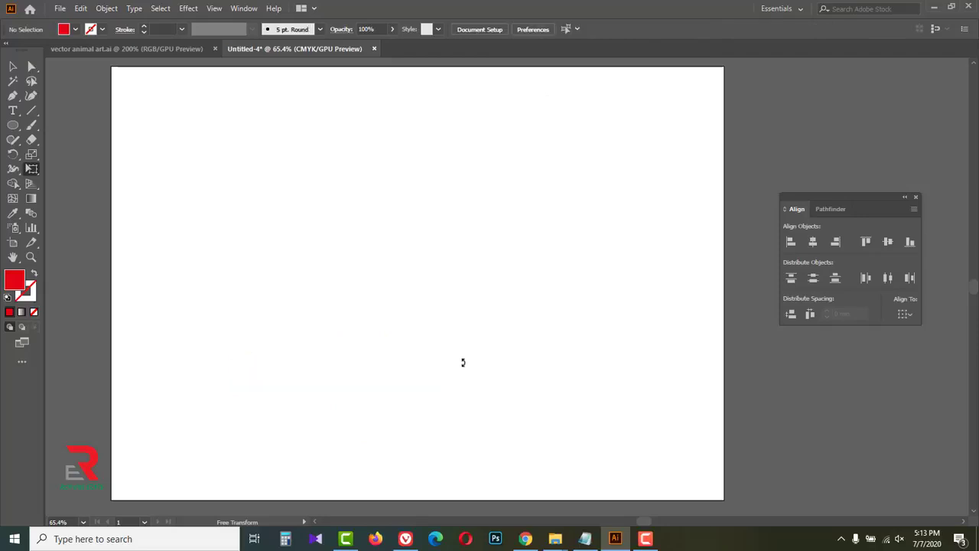
Select the giraffe in the vector animal art.ai document and activate the Puppet Warp tool on it
left_click(33, 172)
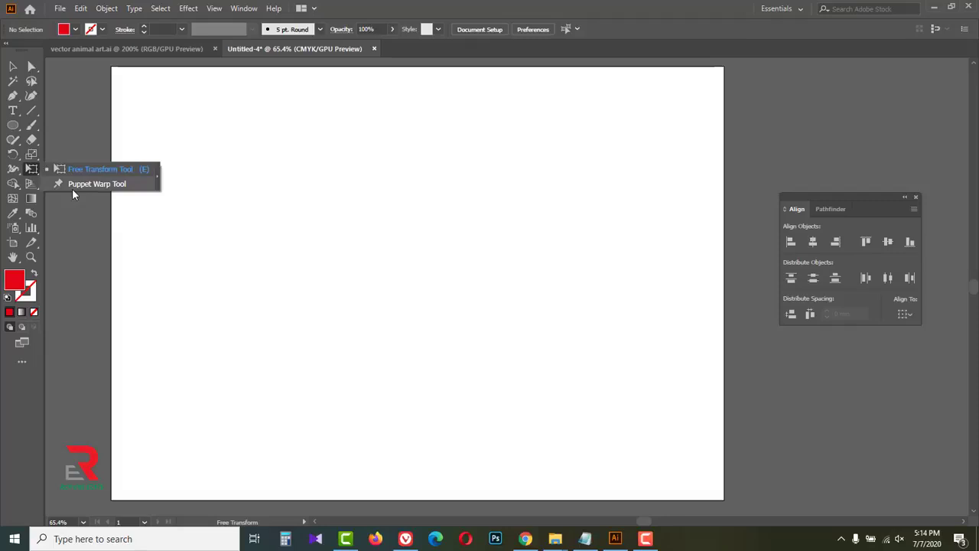
left_click(70, 185)
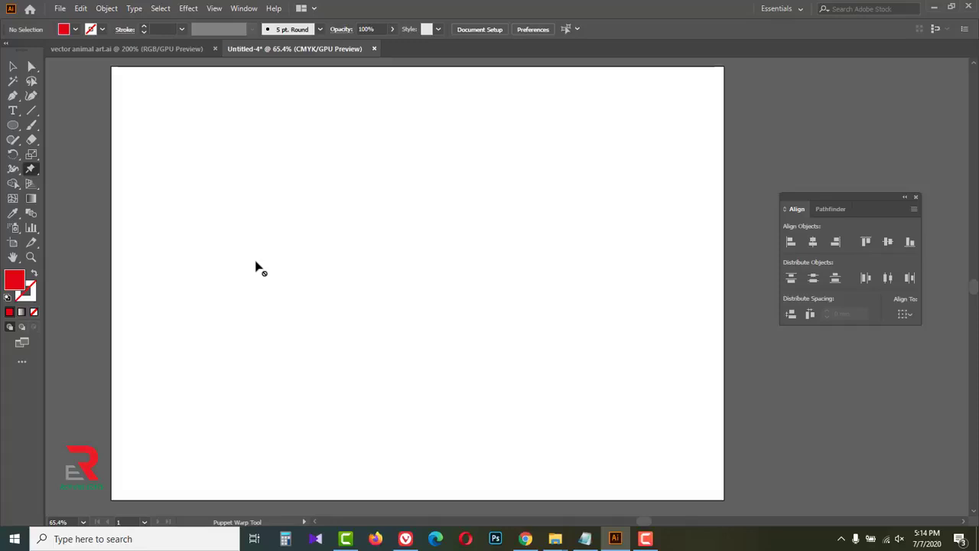
left_click(149, 52)
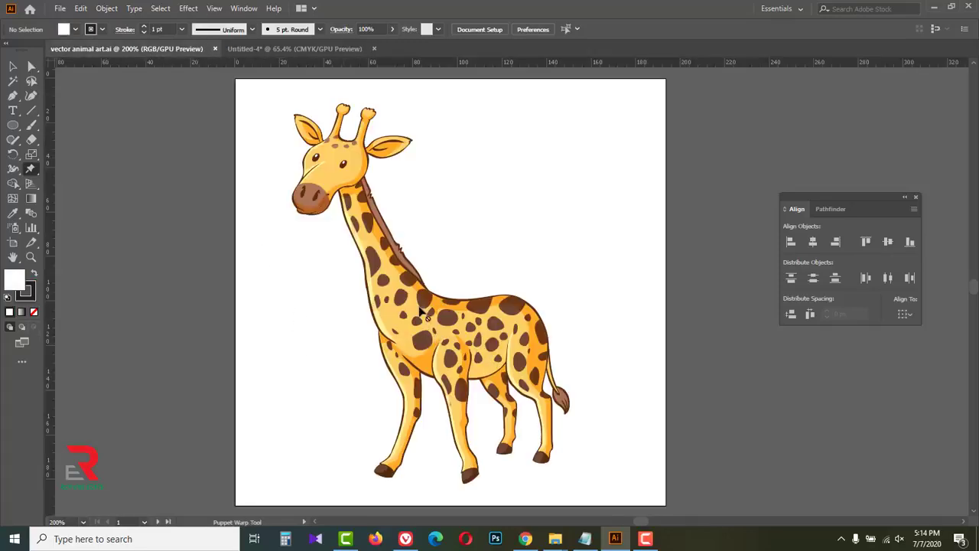
left_click(14, 68)
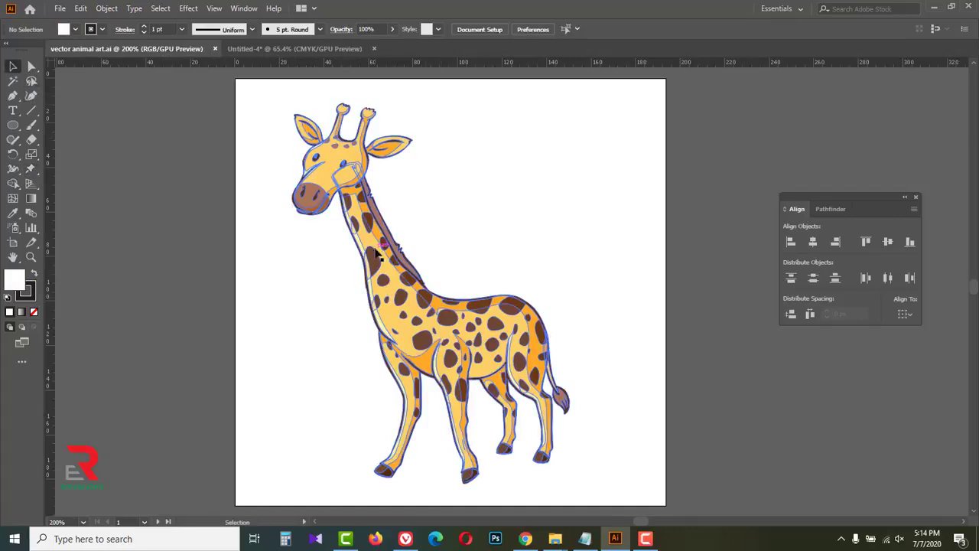
left_click(383, 248)
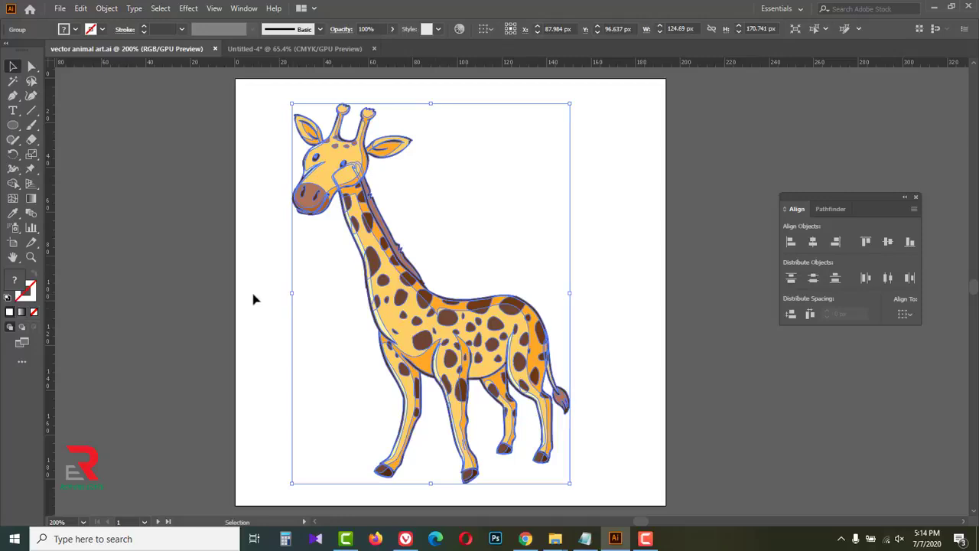
left_click(34, 172)
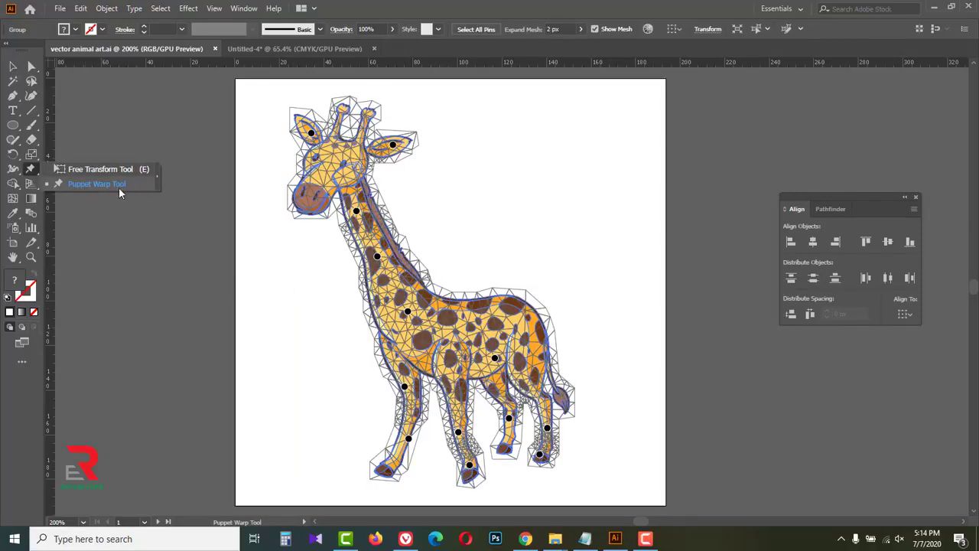
left_click(119, 188)
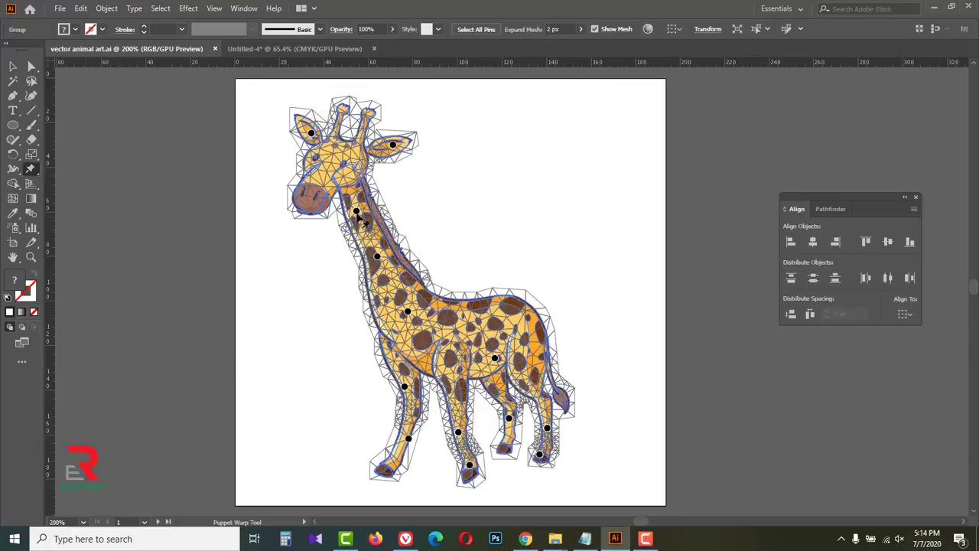
Add Puppet Warp pins on the giraffe's head, lower neck, lower front leg and upper body
left_click(340, 161)
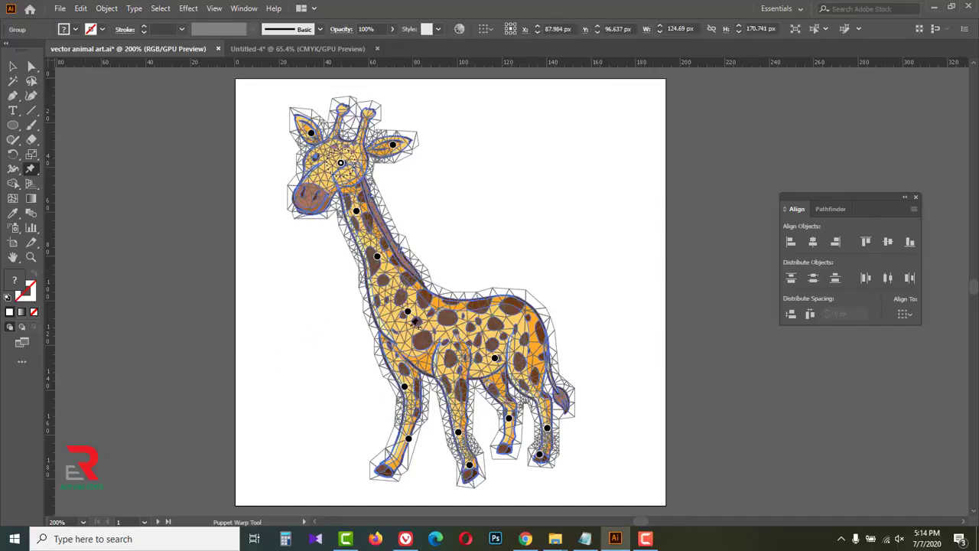
left_click(393, 277)
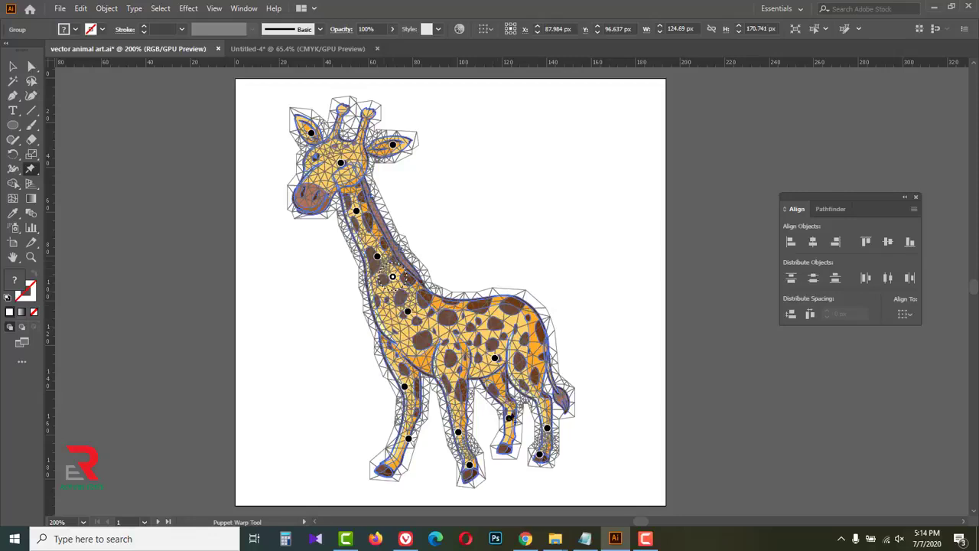
left_click(464, 447)
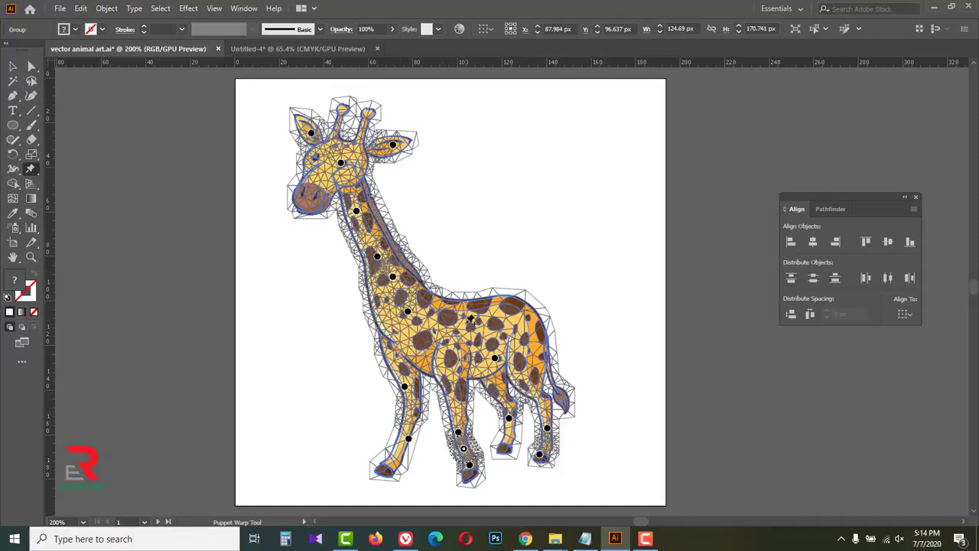
left_click(465, 322)
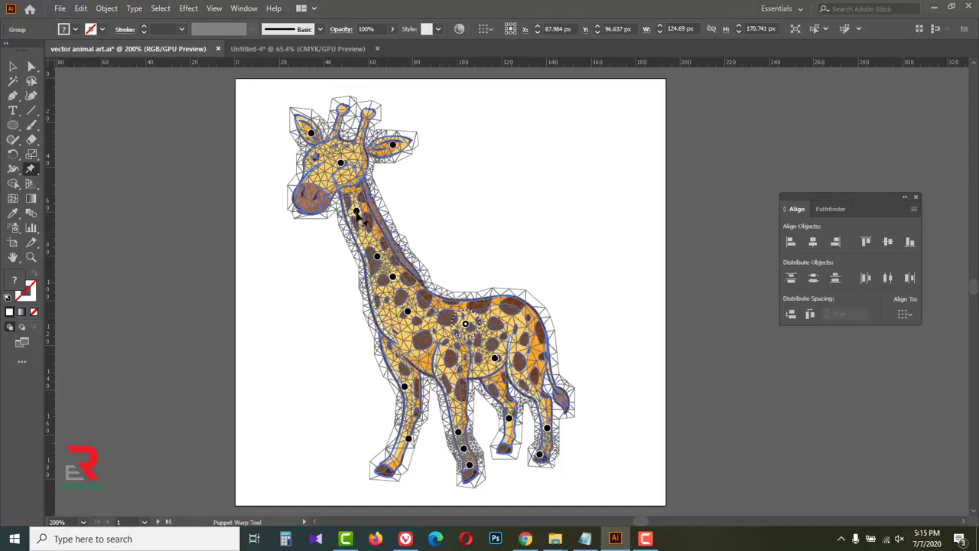
Reposition the Puppet Warp pins on the giraffe's upper neck and upper body, straighten its front-most leg, and nudge the inner hind leg
mouse_move(357, 213)
left_mouse_down()
mouse_move(401, 205)
mouse_move(350, 217)
left_mouse_up()
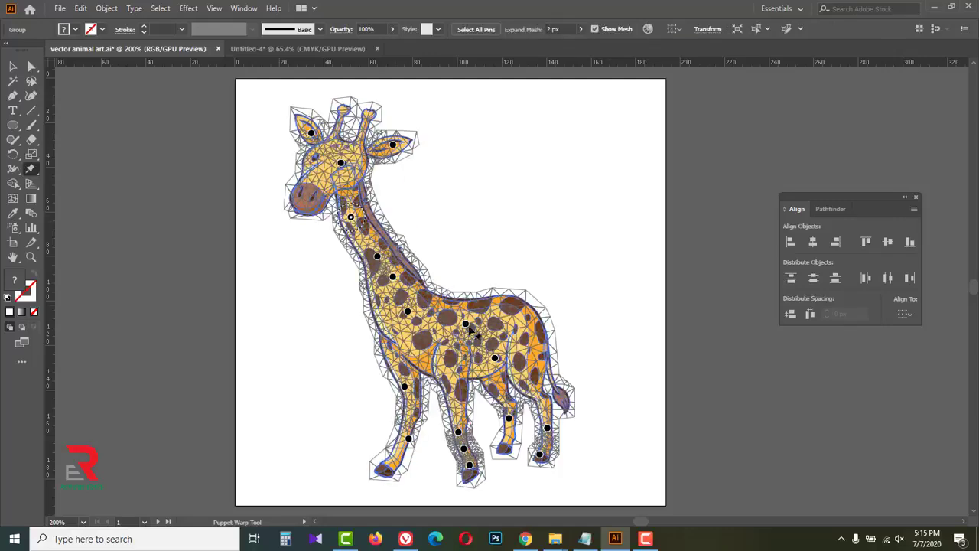
mouse_move(467, 326)
left_mouse_down()
mouse_move(468, 284)
mouse_move(462, 350)
mouse_move(461, 323)
left_mouse_up()
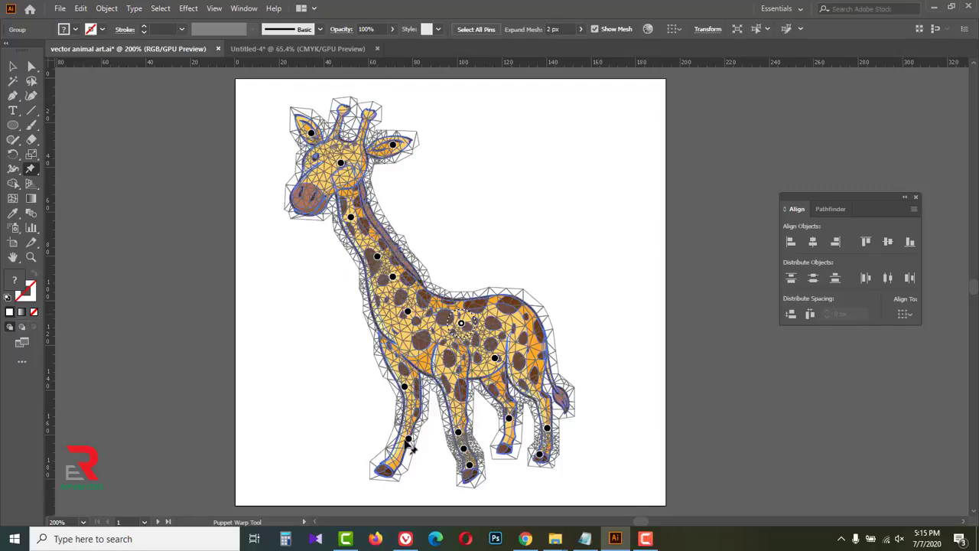
mouse_move(408, 438)
left_mouse_down()
mouse_move(383, 419)
mouse_move(399, 439)
mouse_move(427, 439)
mouse_move(356, 399)
mouse_move(405, 454)
mouse_move(425, 443)
left_mouse_up()
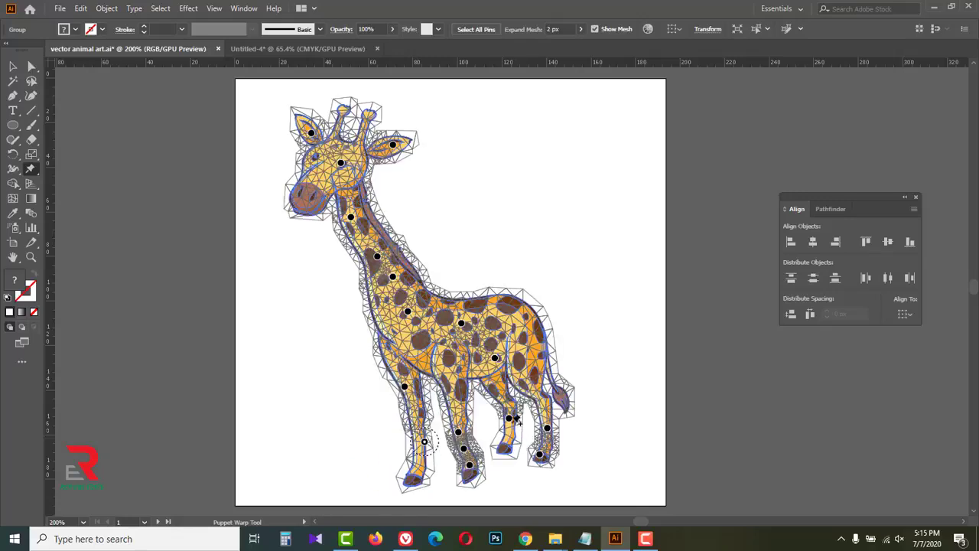
mouse_move(509, 418)
left_mouse_down()
mouse_move(495, 416)
mouse_move(506, 421)
left_mouse_up()
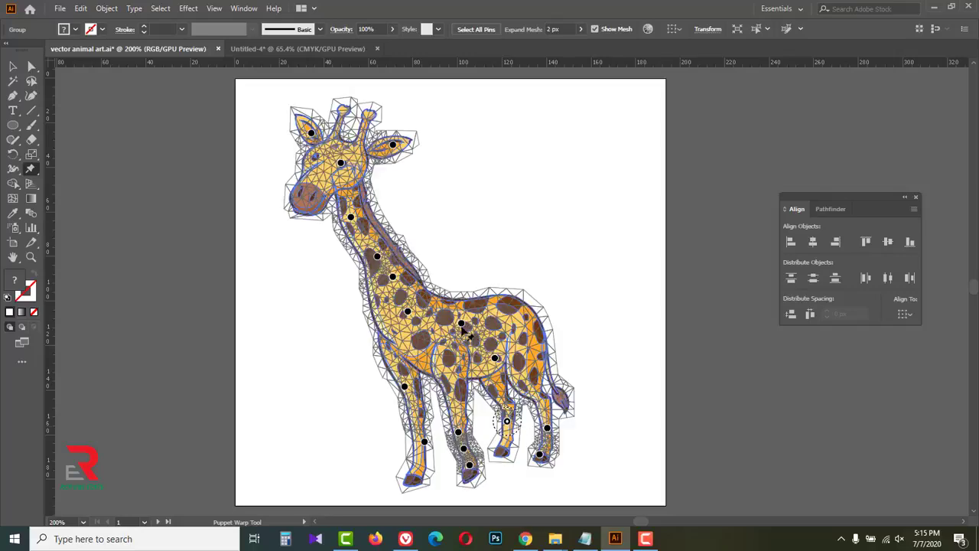
Raise the giraffe's upper body pin, add a pin on the hindquarters and pull it inward, and shift the upper neck pin toward the mane
left_click_drag(461, 324, 461, 317)
left_click(536, 341)
mouse_move(536, 341)
left_mouse_down()
mouse_move(549, 302)
mouse_move(526, 338)
left_mouse_up()
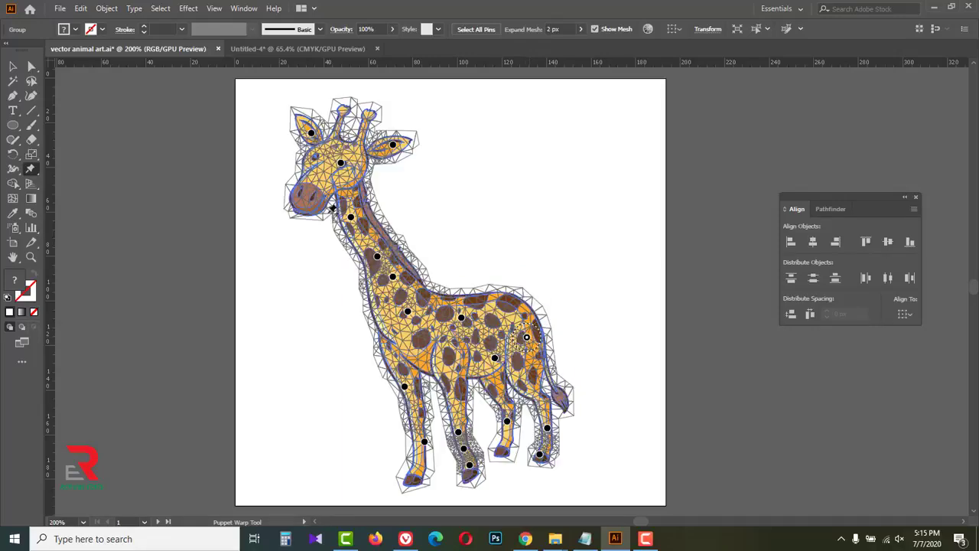
left_click_drag(357, 218, 363, 220)
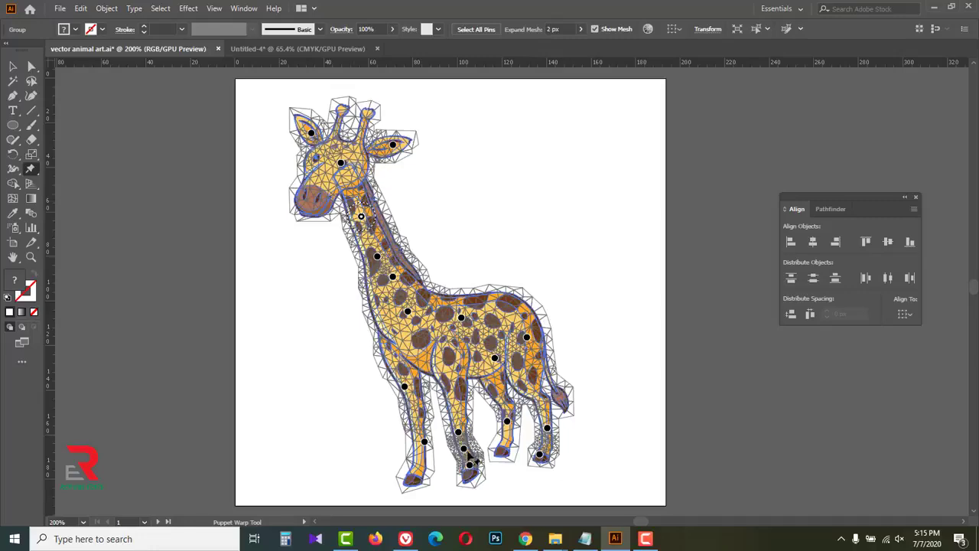
Straighten the lower part of the giraffe's second front leg by shifting its Puppet Warp pins above the hoof
left_click_drag(468, 464, 465, 453)
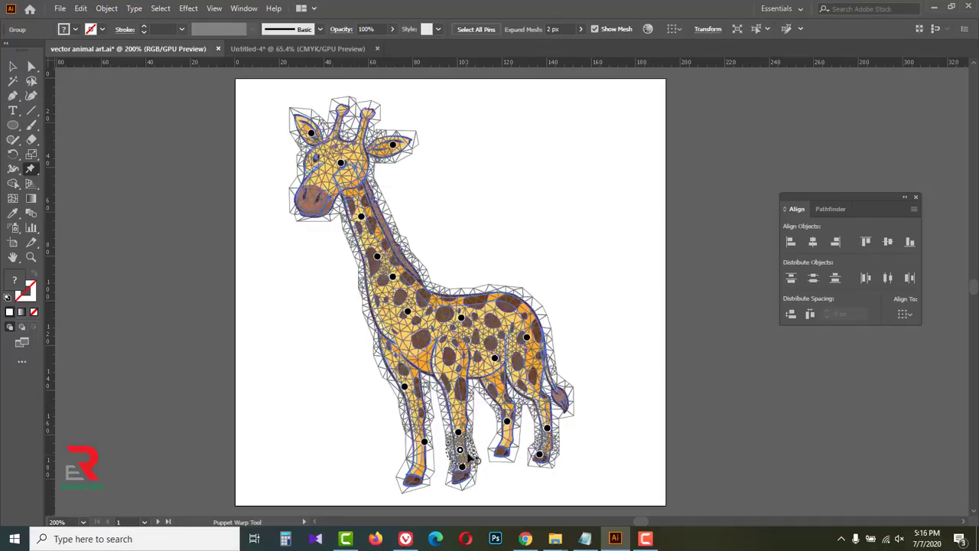
key("ctrl+space")
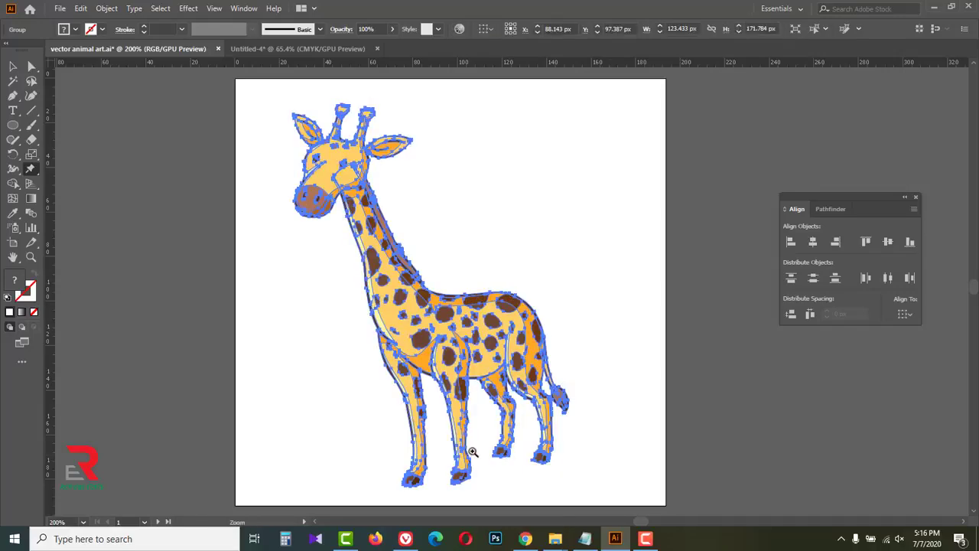
left_click(475, 449, "ctrl")
left_click(517, 292, "ctrl")
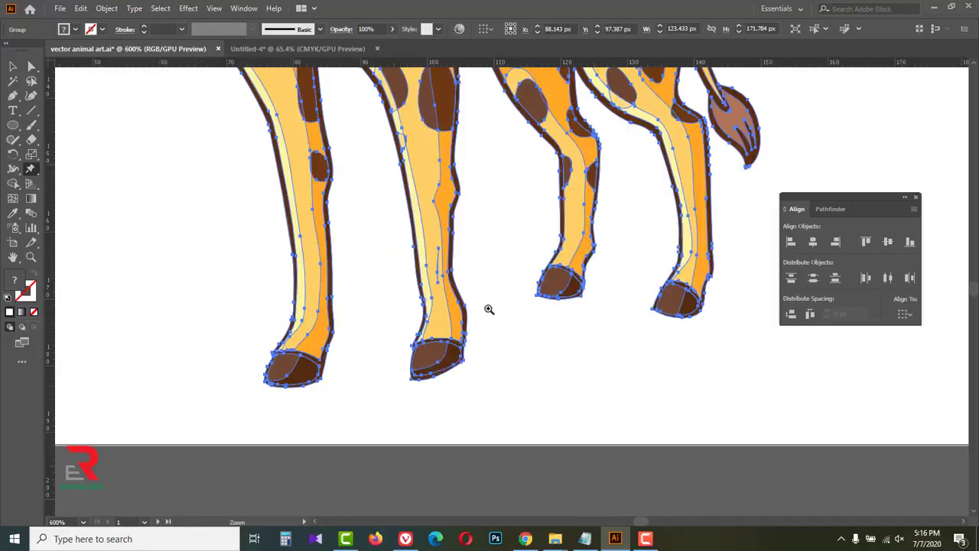
left_click(485, 306, "ctrl")
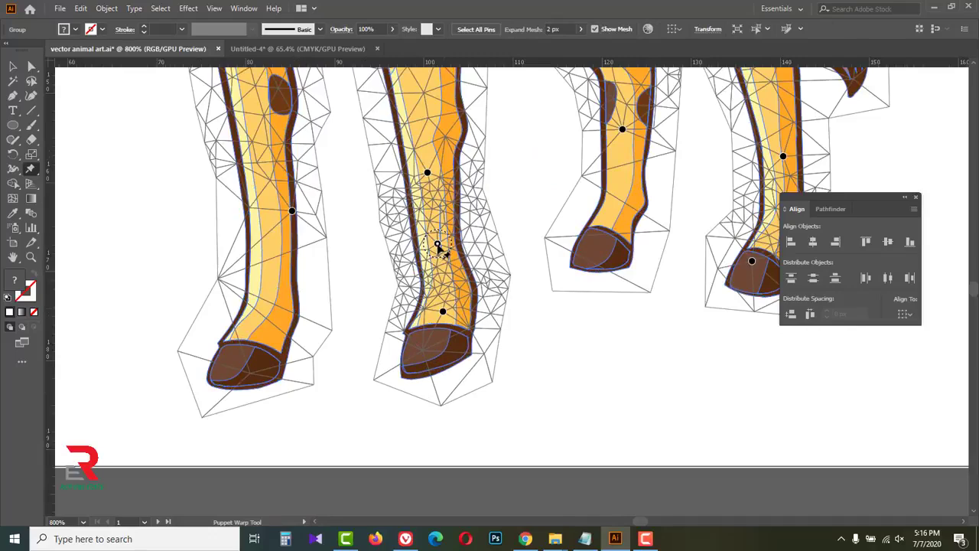
left_click_drag(439, 245, 444, 244)
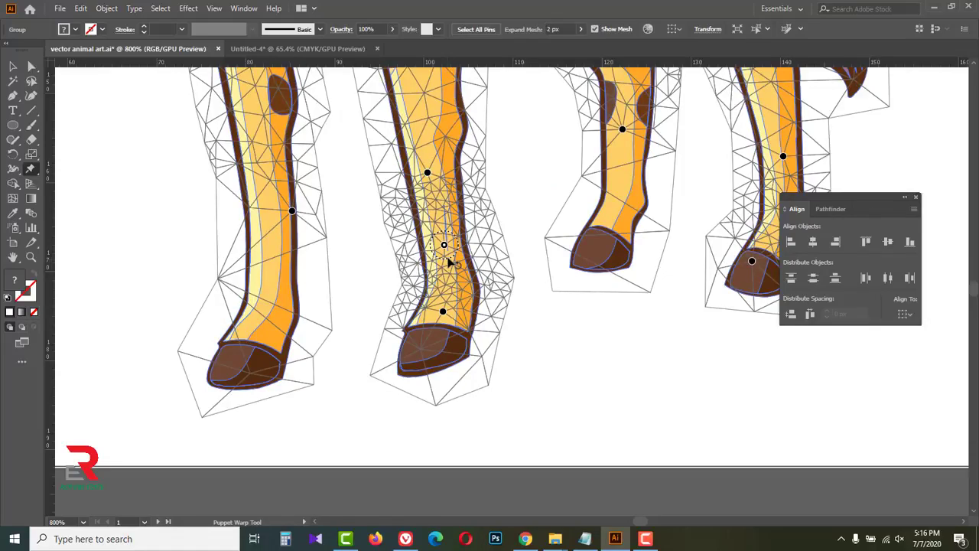
mouse_move(447, 263)
left_mouse_down()
mouse_move(448, 235)
mouse_move(430, 244)
mouse_move(439, 284)
mouse_move(483, 272)
mouse_move(478, 260)
mouse_move(452, 277)
mouse_move(444, 247)
mouse_move(436, 250)
mouse_move(449, 249)
left_mouse_up()
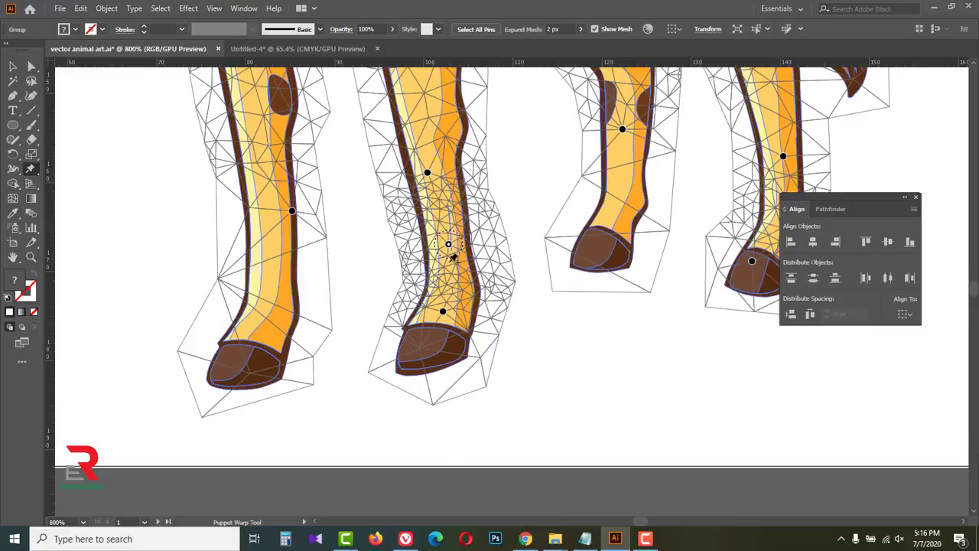
mouse_move(453, 260)
left_mouse_down()
mouse_move(462, 241)
mouse_move(453, 261)
left_mouse_up()
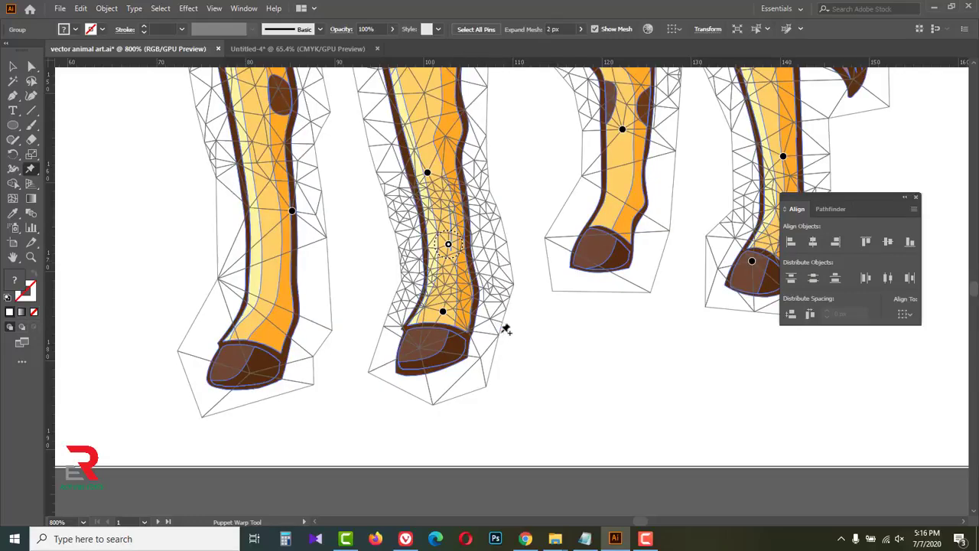
Finish the Puppet Warp with the whole giraffe in view, switch to the Selection tool and deselect the artwork
key("ctrl+alt+space")
left_click(525, 351)
left_click(517, 304)
left_click(509, 258)
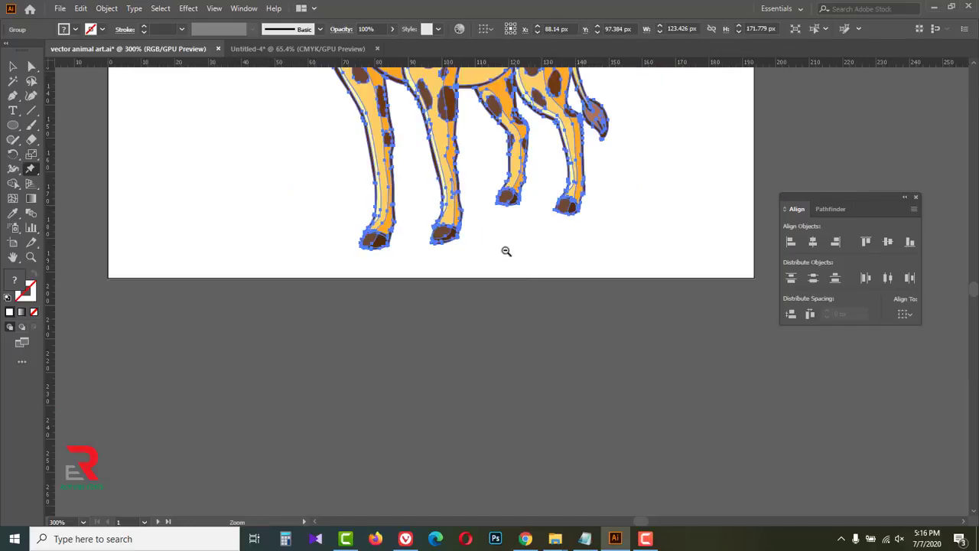
left_click(497, 224)
left_click_drag(486, 223, 457, 402)
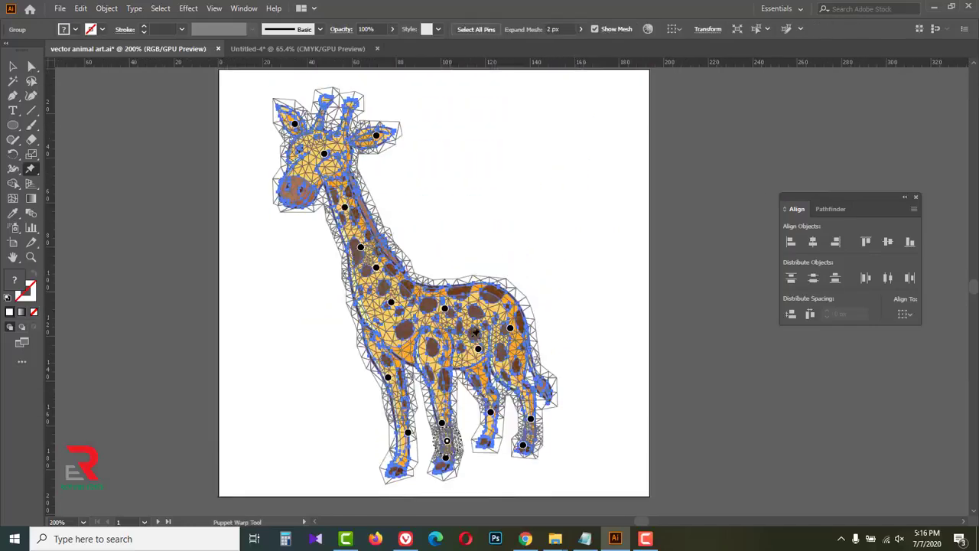
left_click(13, 68)
left_click(252, 268)
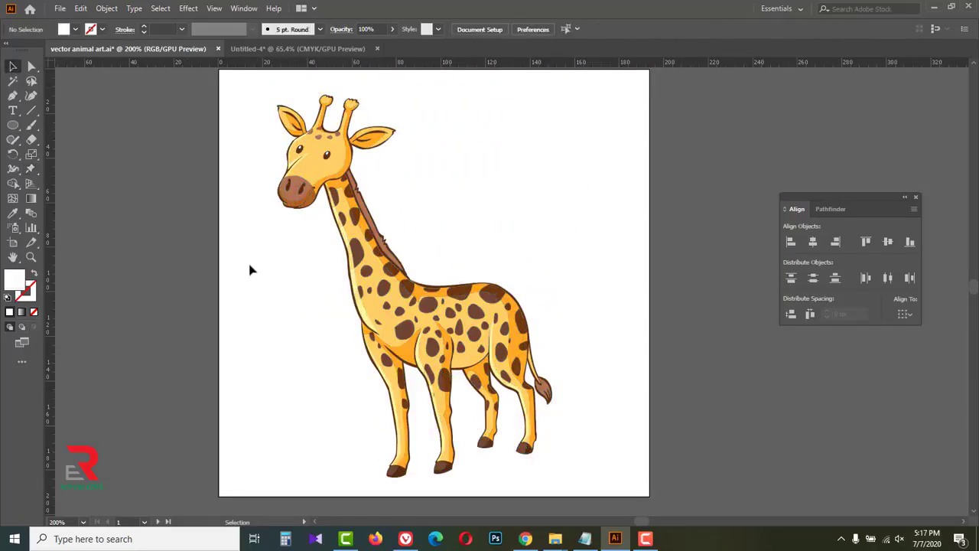
Display the tools grouped with the Puppet Warp tool
left_click(29, 171)
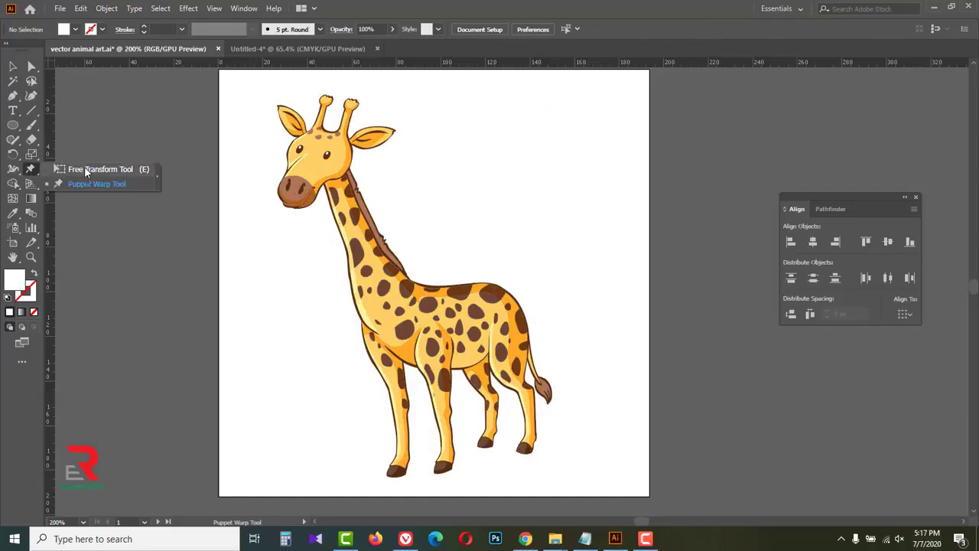